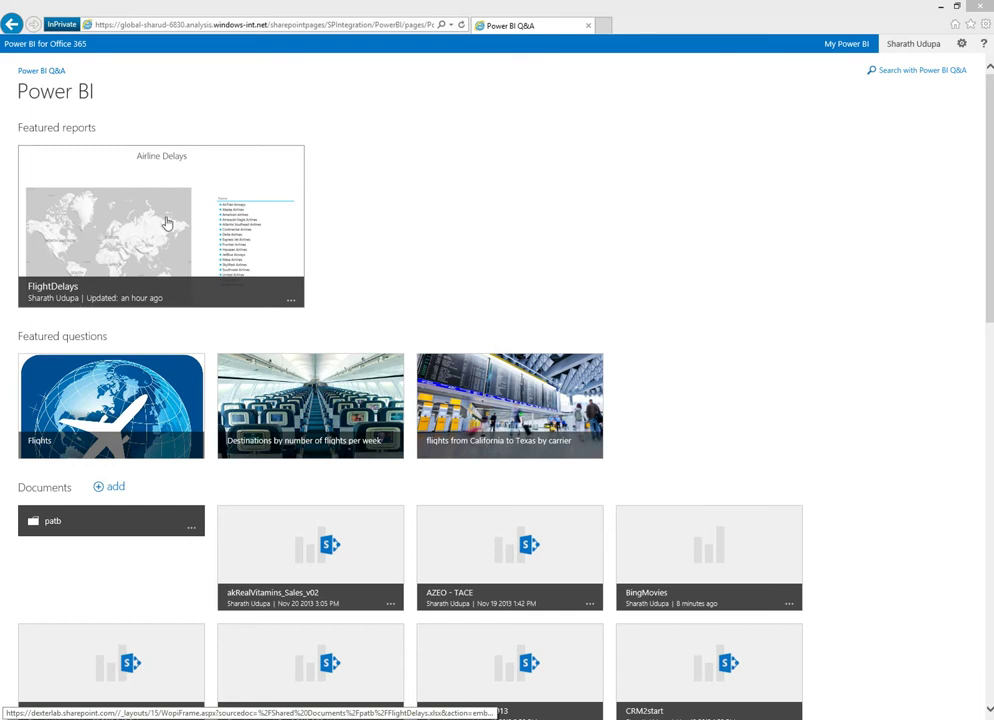
- Open the Flights featured question and put the cursor after 'Flights' to extend it
left_click(85, 396)
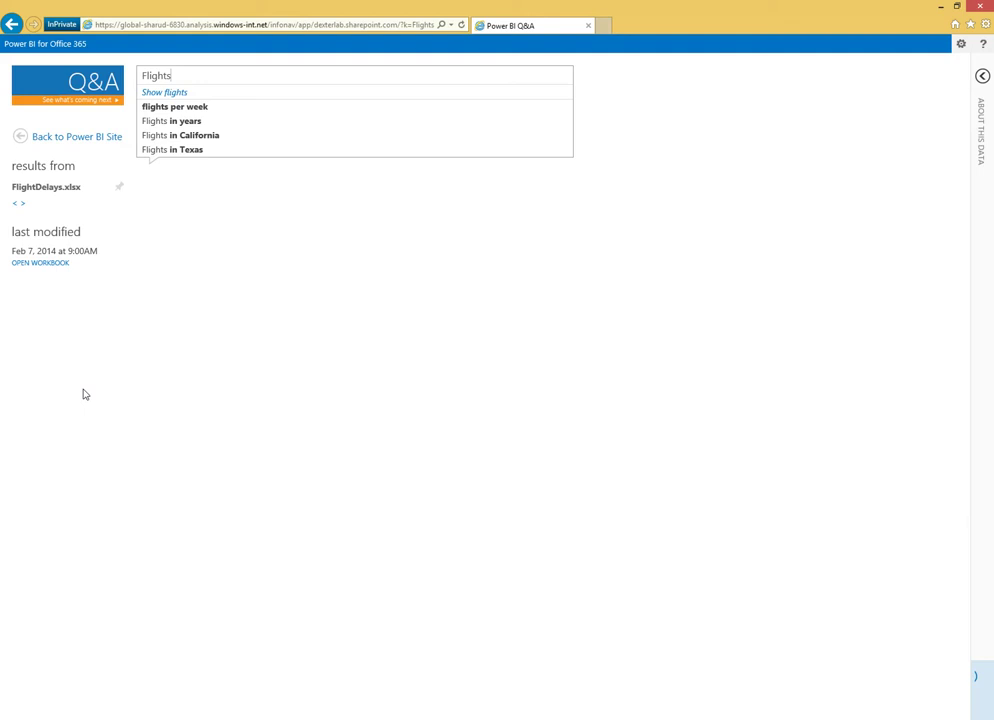
double_click(196, 78)
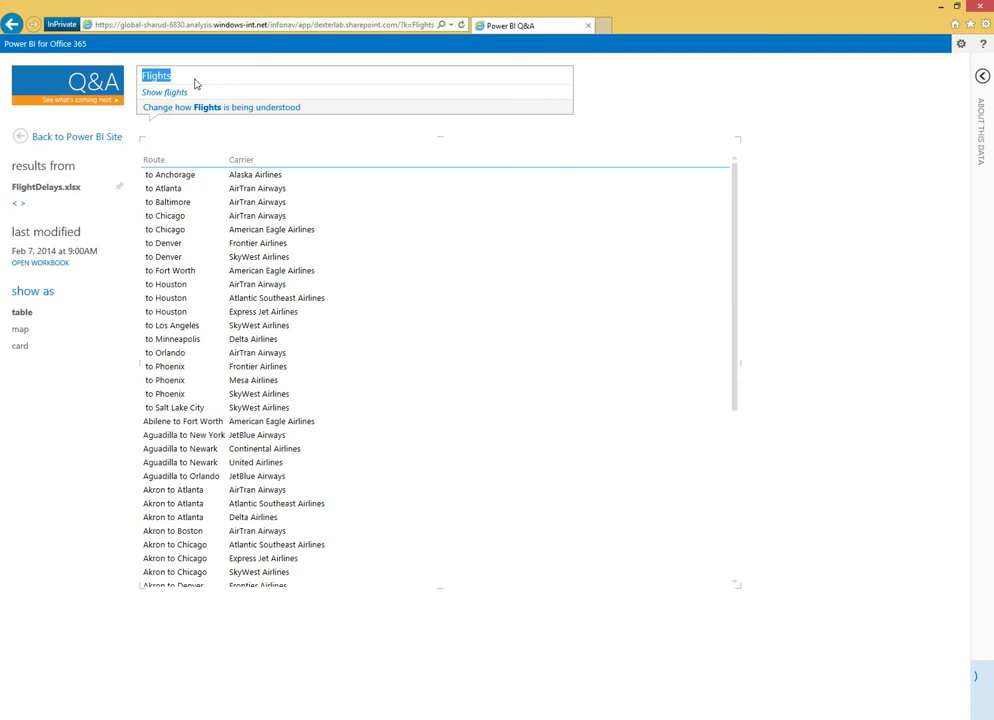
left_click(191, 75)
- Extend the question with 'from seattle to hawaii by carrier with number of flights per week'
type("from s")
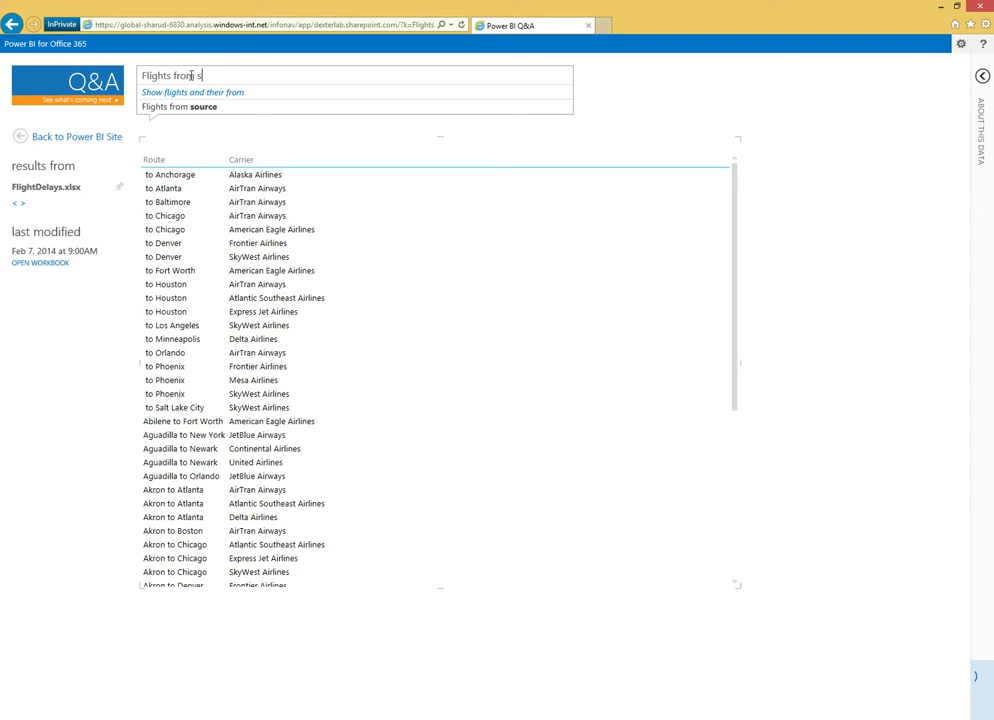
type("eattle to haw")
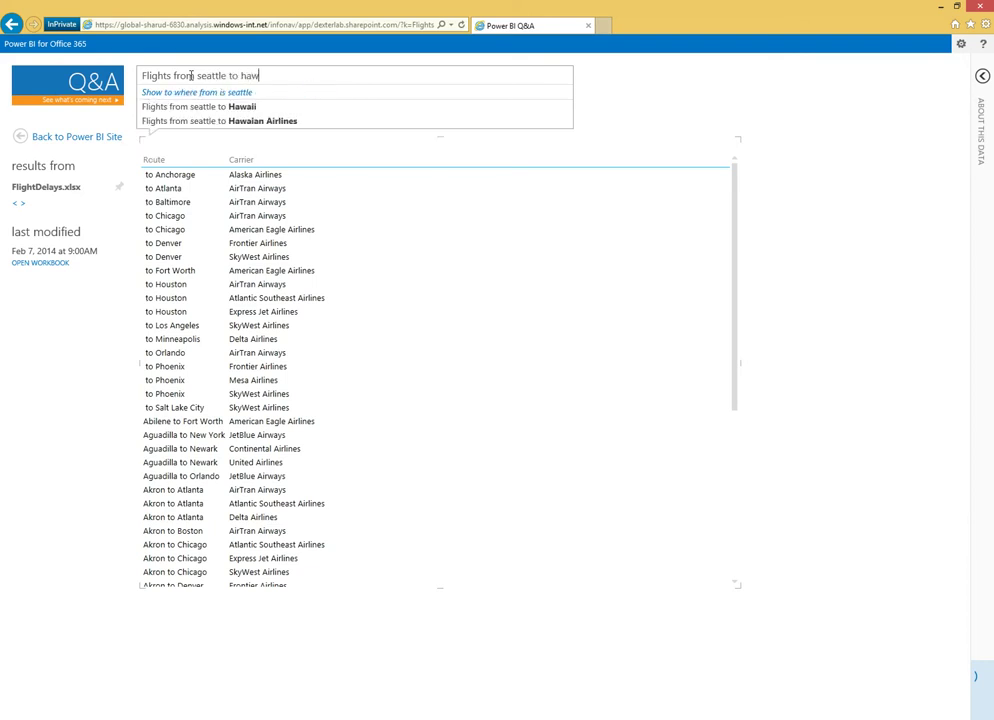
type("aii by")
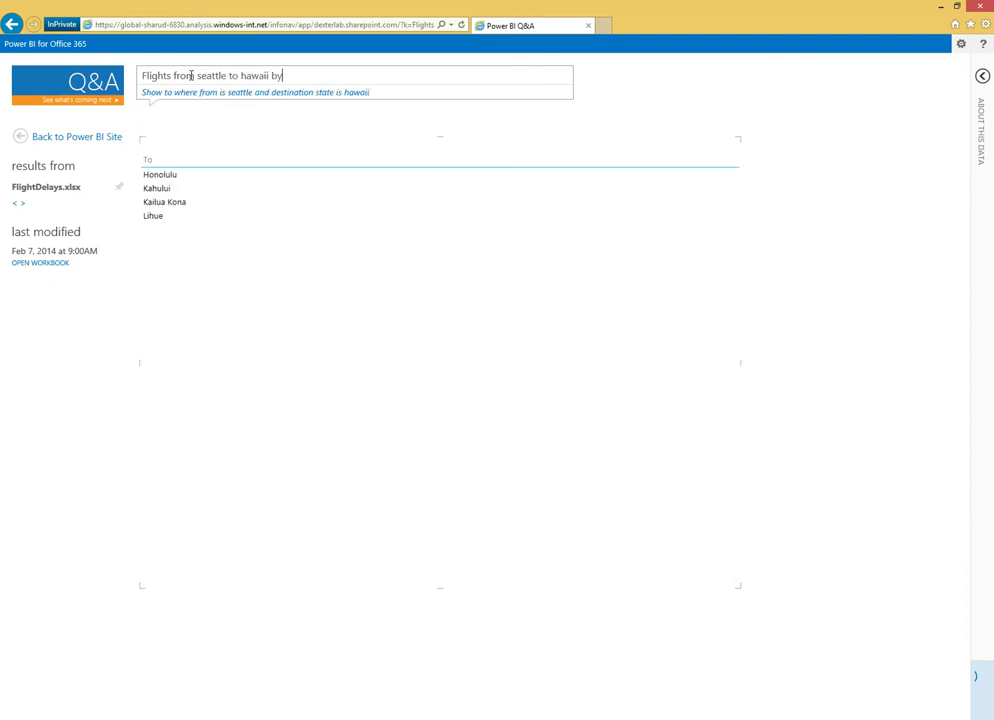
type(" carrier")
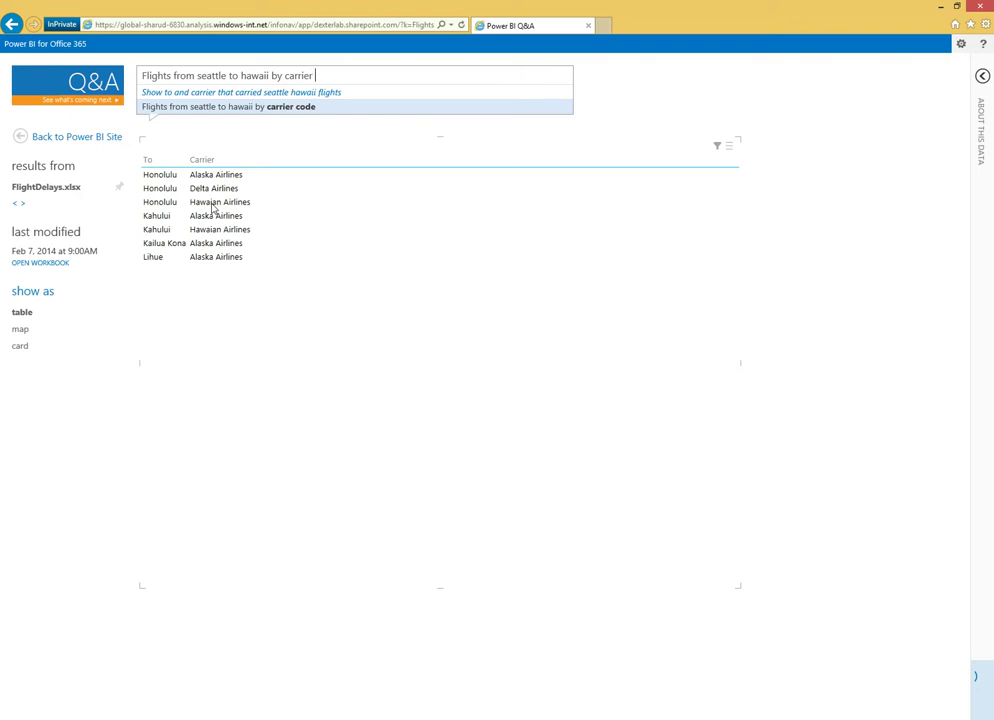
type("with n")
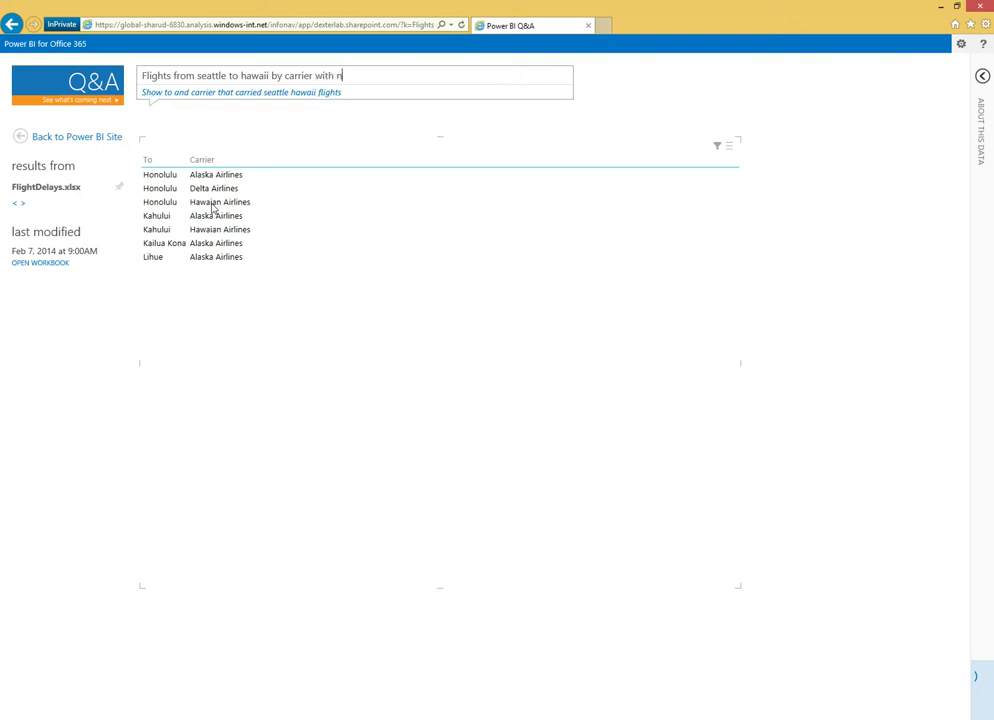
type("umber of flights p")
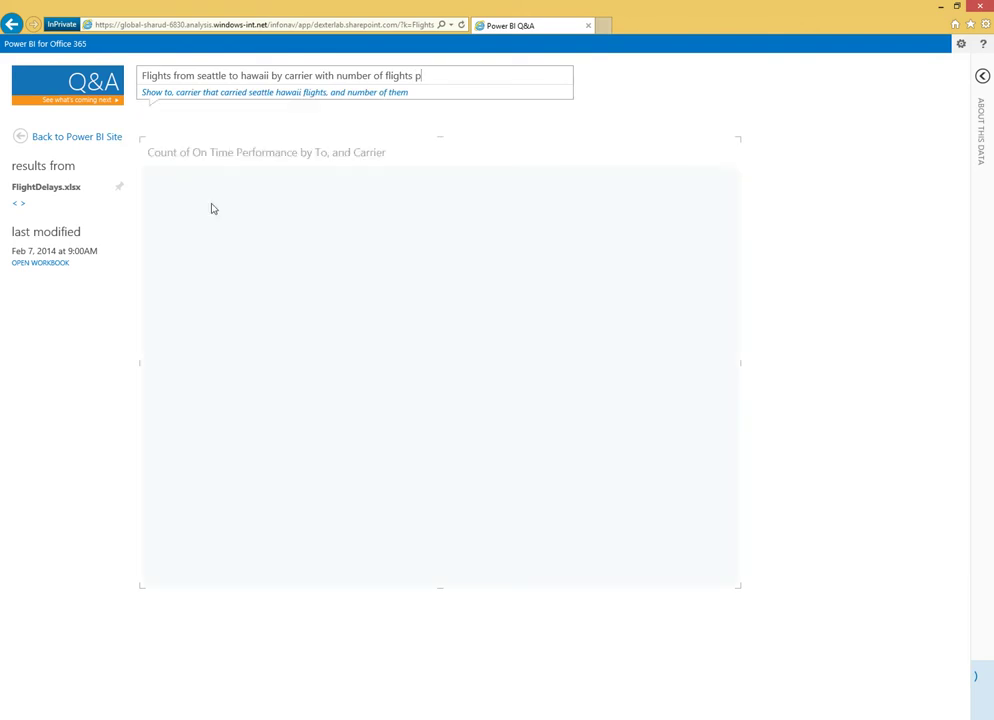
type("er week")
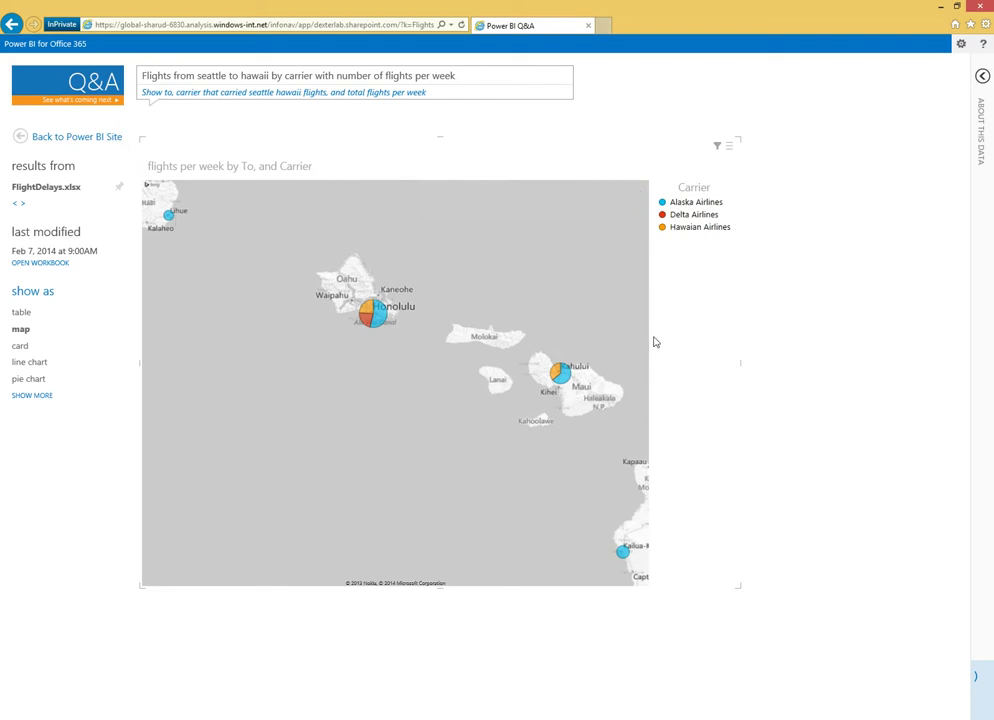
- Replace the 'flights per week' measure with 'percent late arrival'
left_click(469, 79)
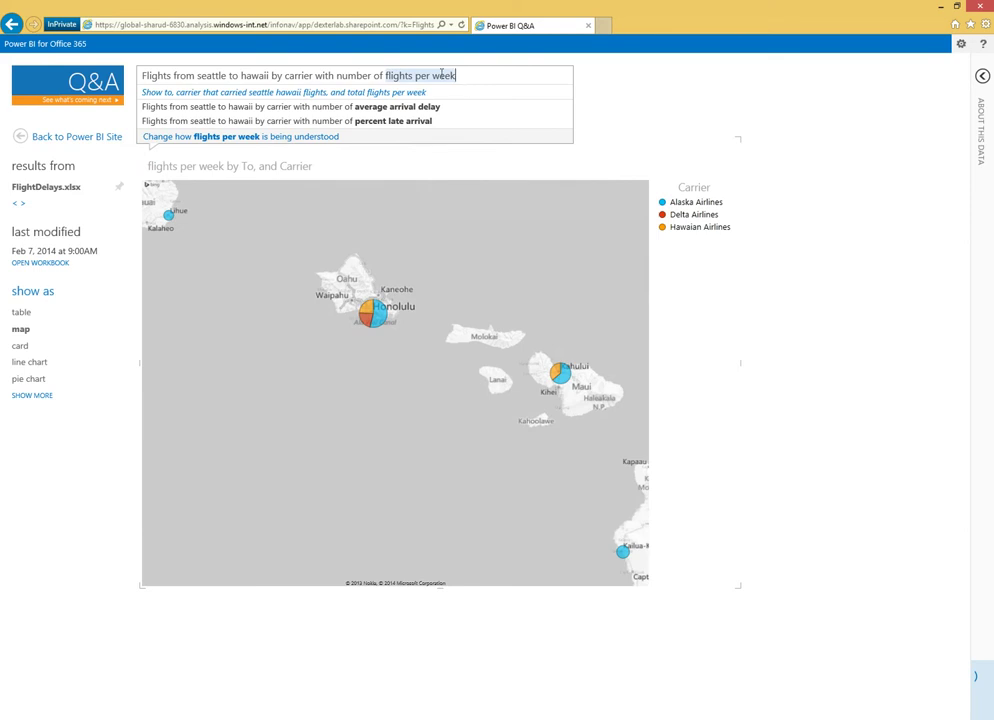
left_click(422, 122)
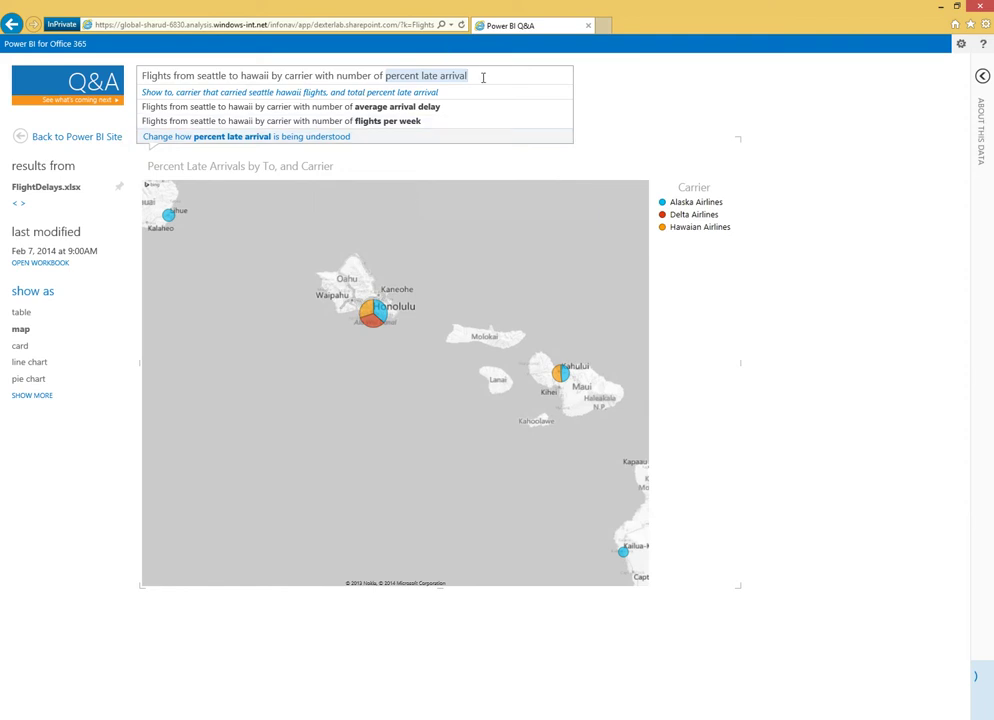
- Show the results as a bar chart, read bar values, then select 'as a bar chart' for replacement
type("a")
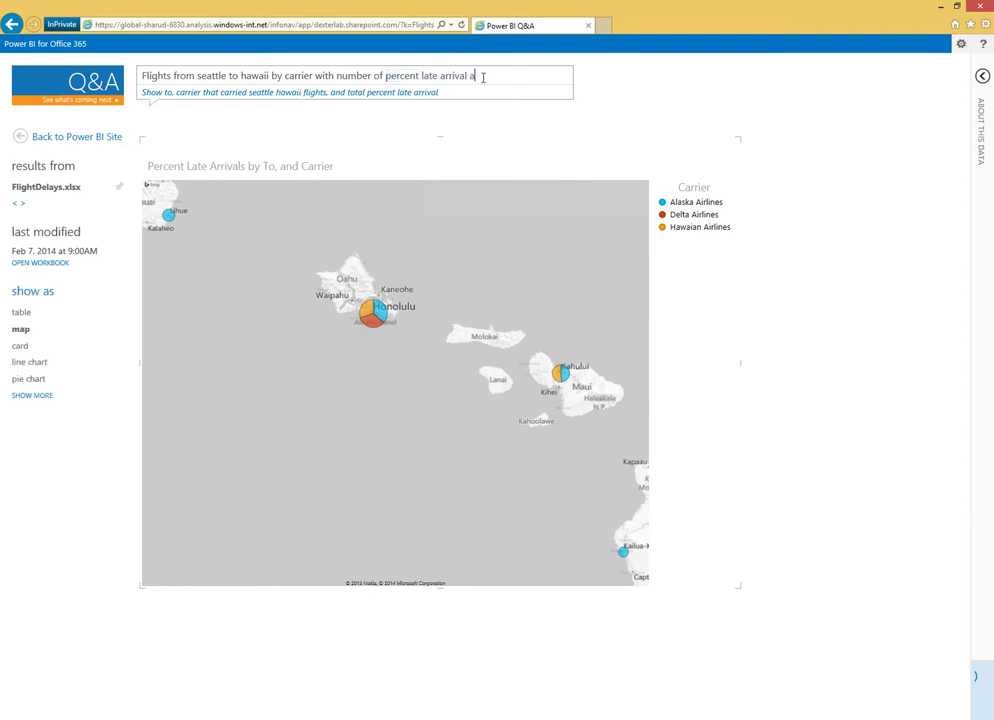
type("s t bar ")
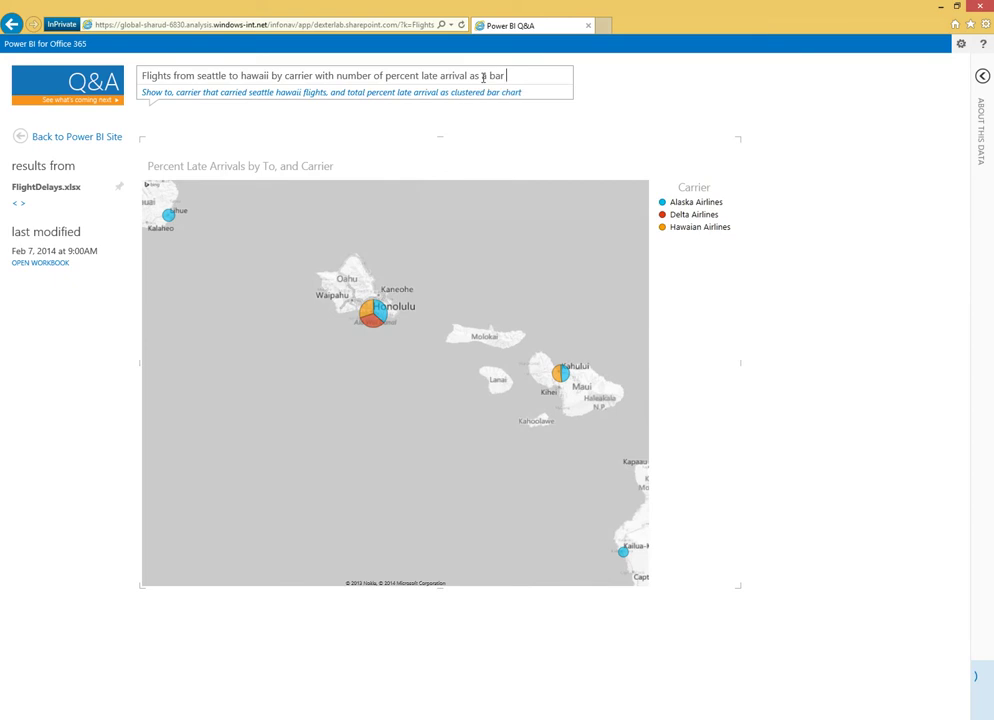
type("chart")
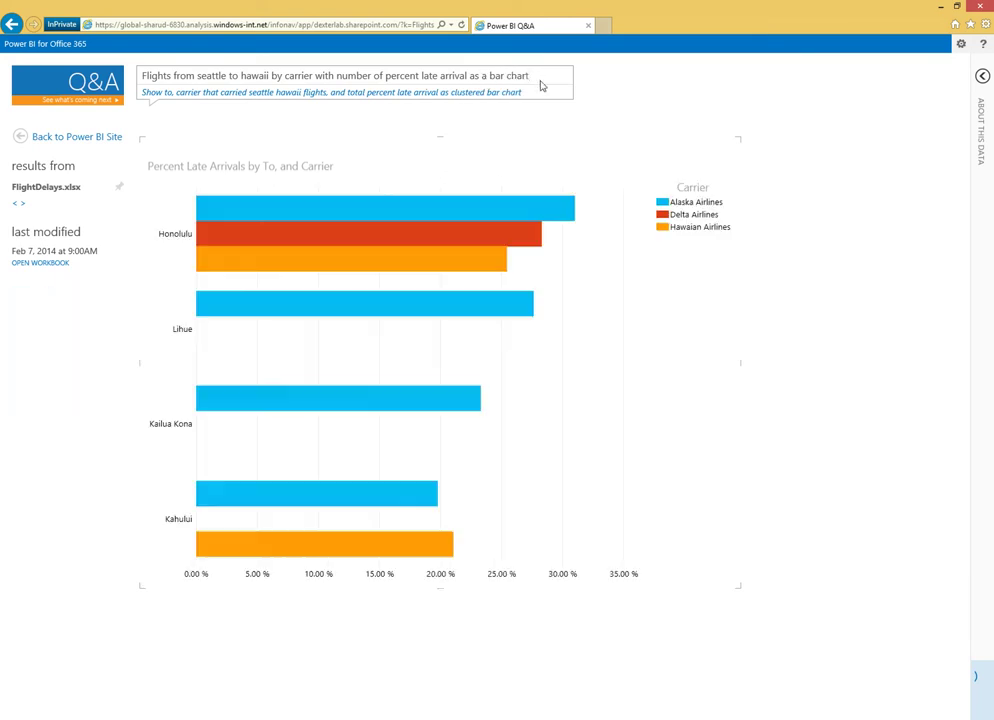
mouse_move(570, 219)
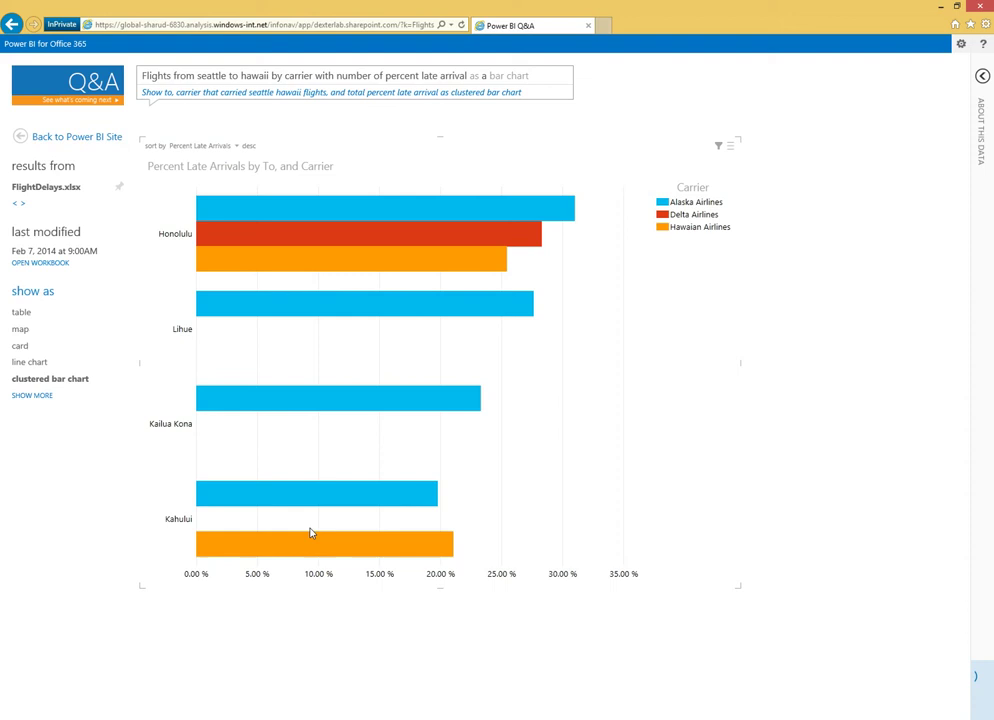
mouse_move(308, 540)
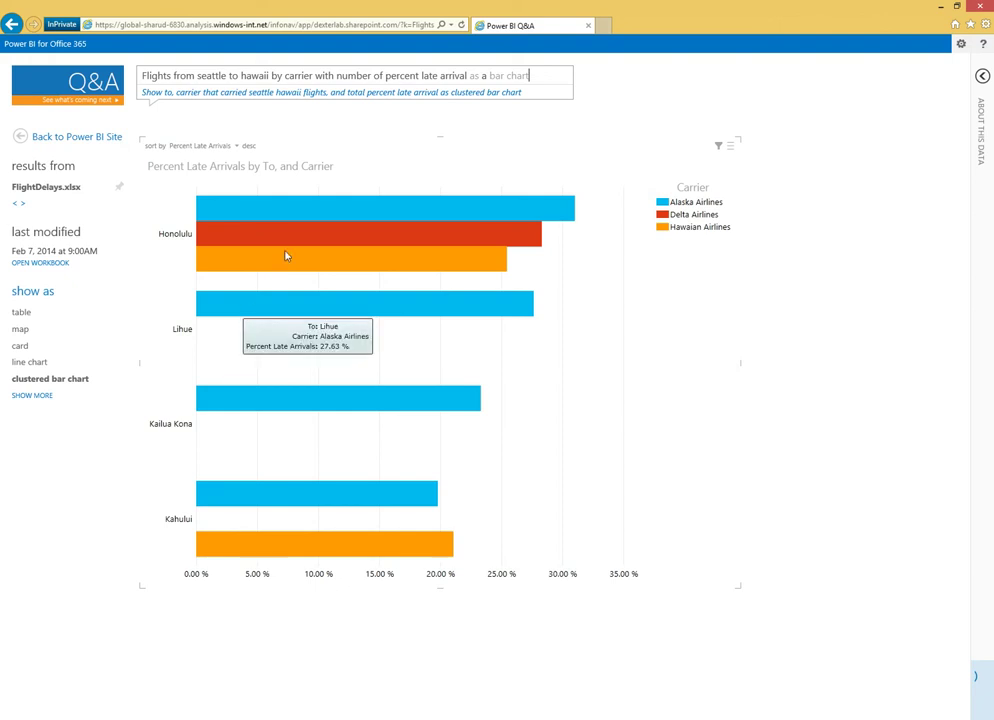
left_click_drag(548, 75, 472, 89)
- Complete the question with 'vs average delay with number of flights per week by day of week'
type("vs ")
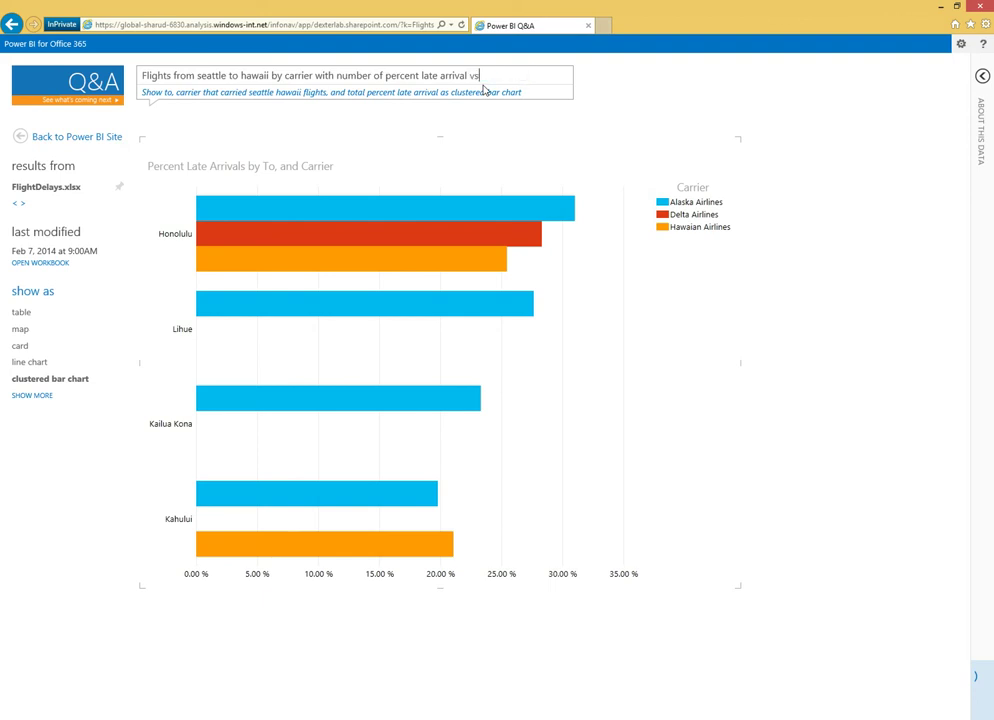
type("ave")
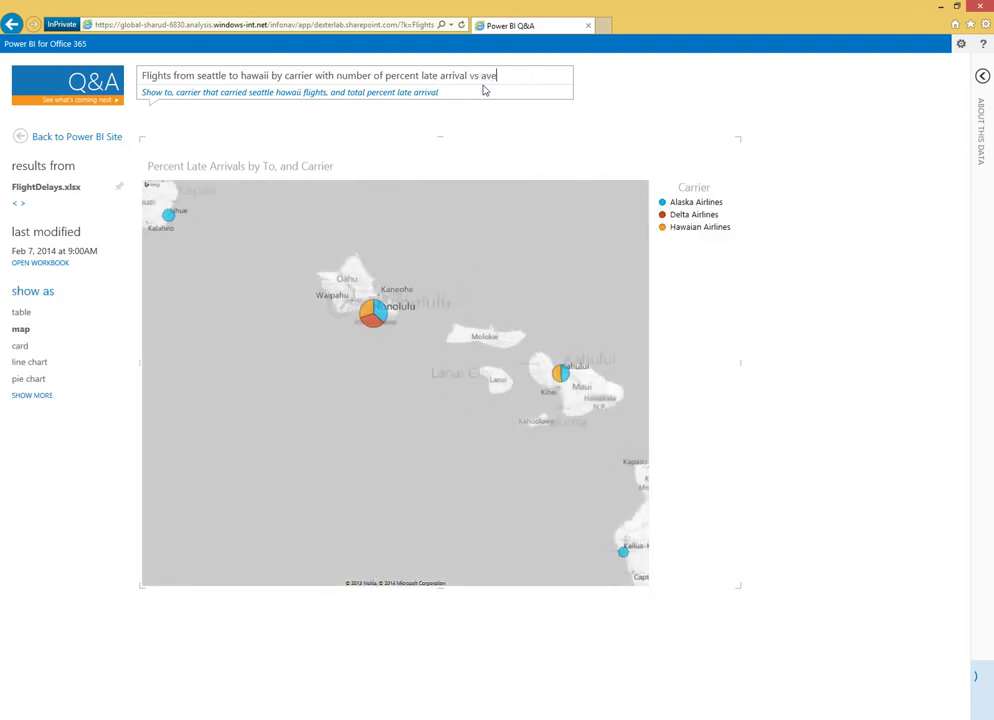
type("rage delay")
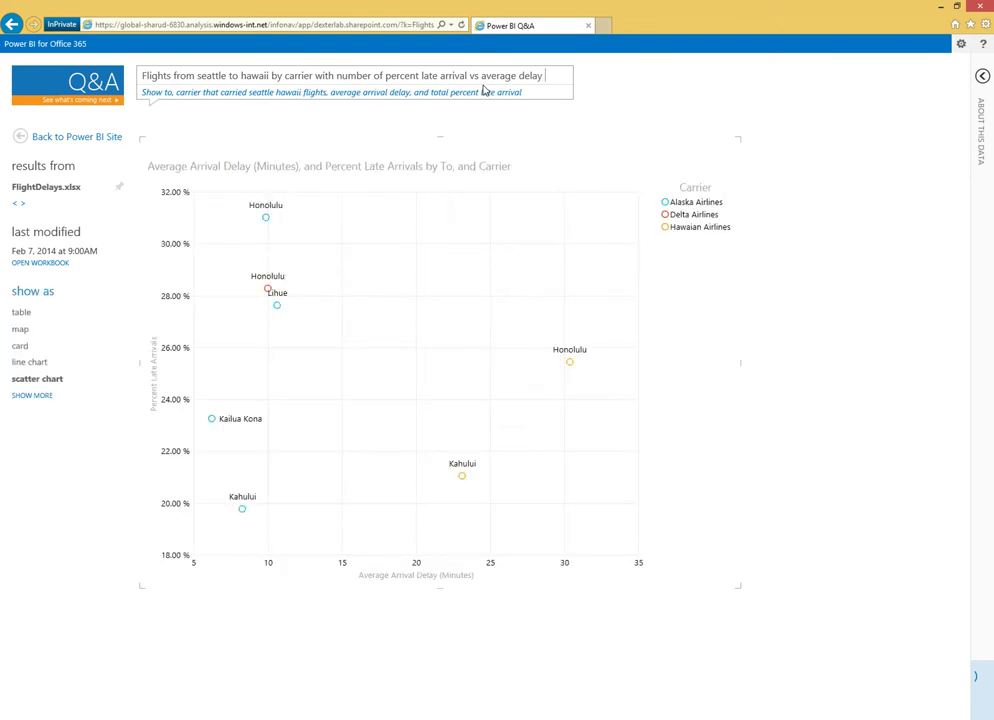
type(" with number ")
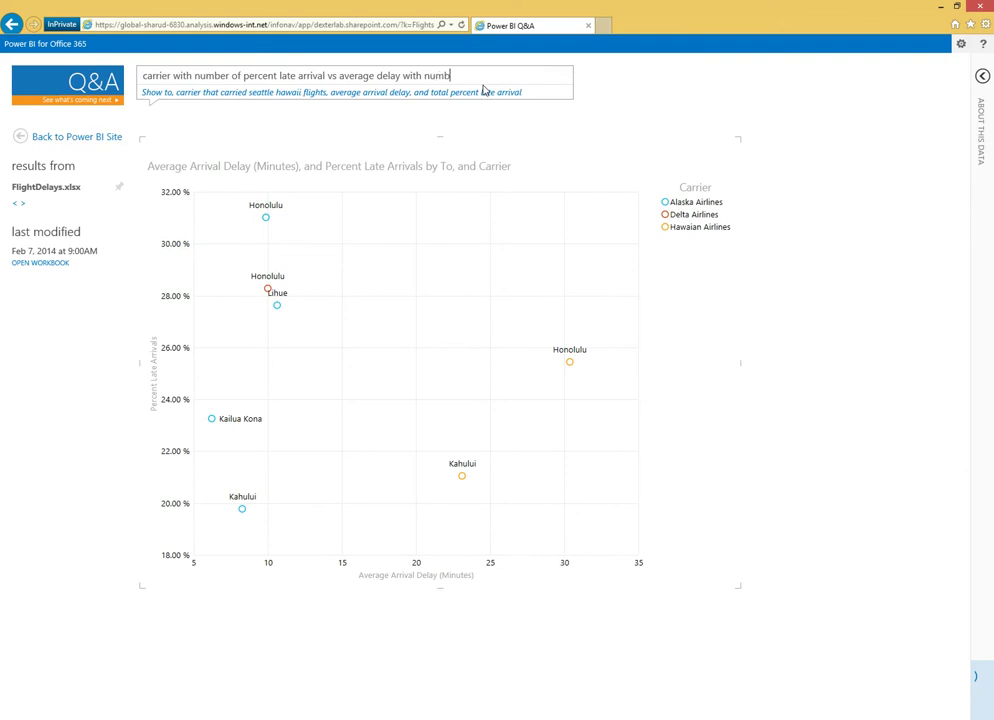
type("of f")
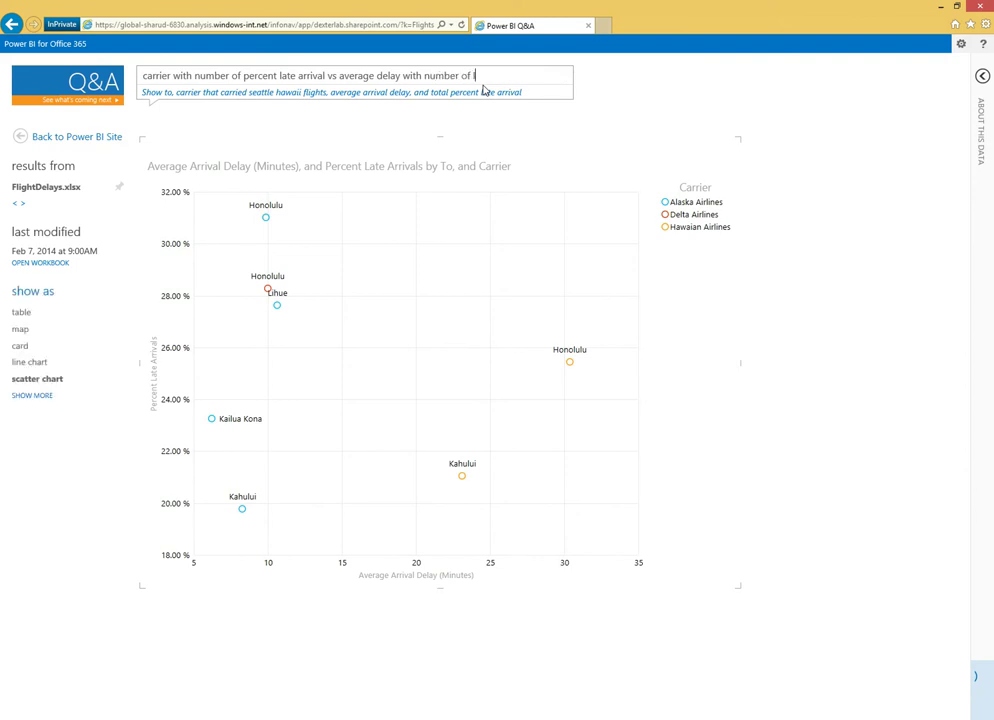
type("lights p")
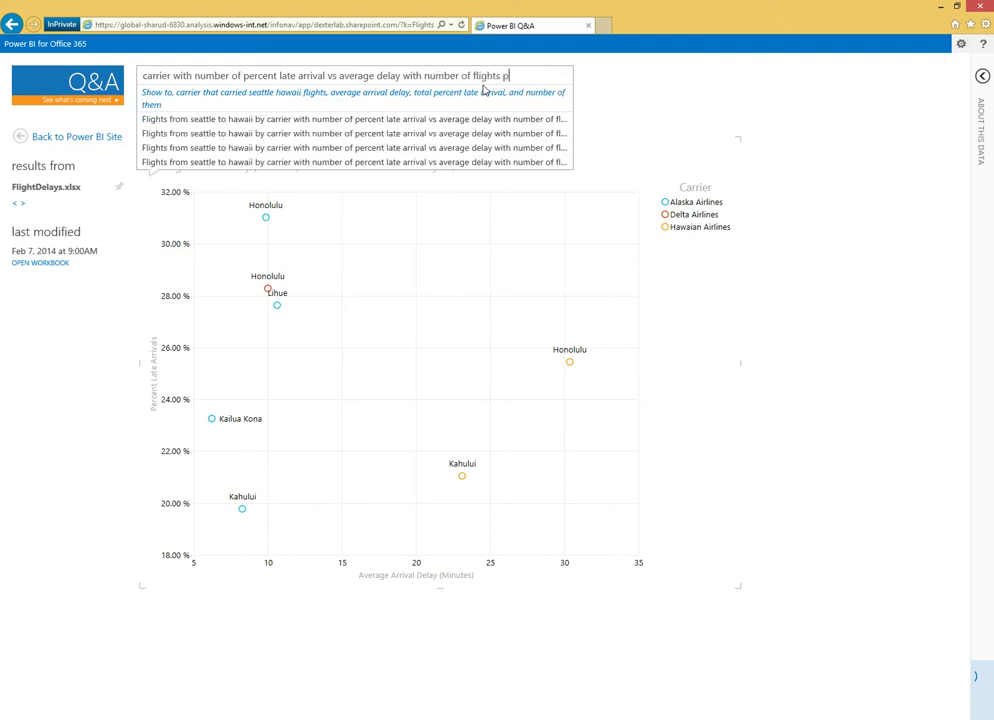
type("er")
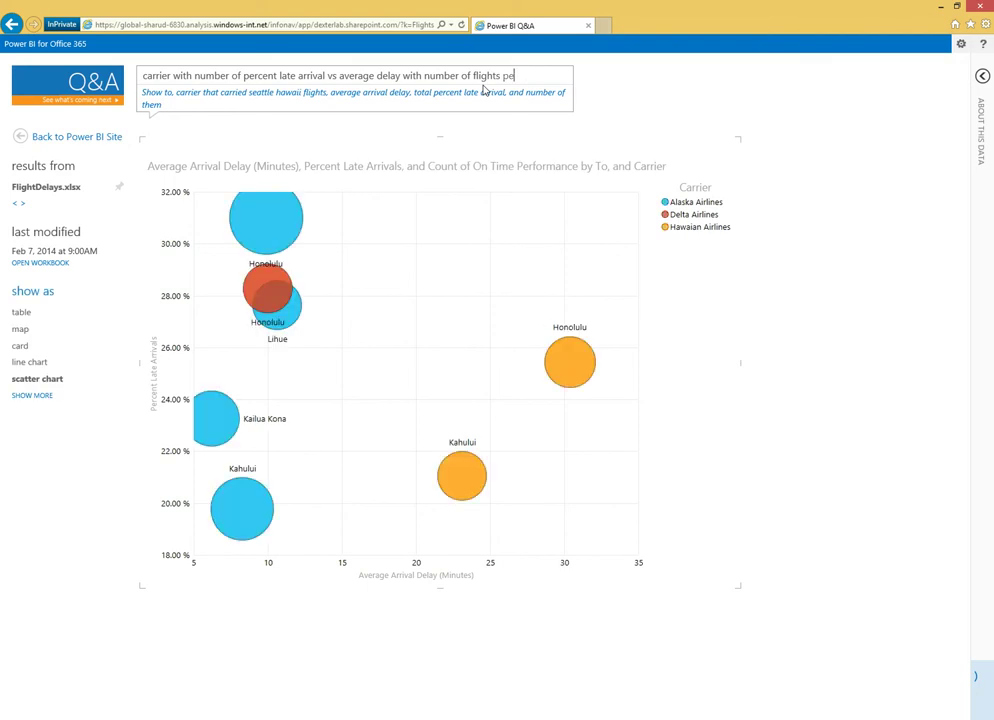
type(" week")
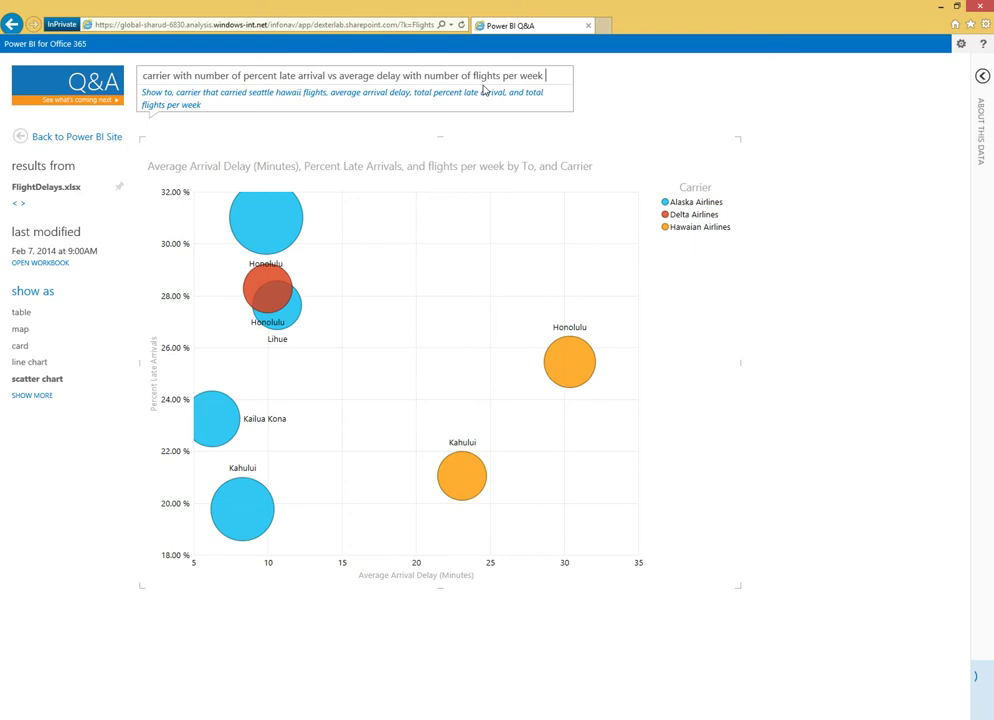
type("by day of week")
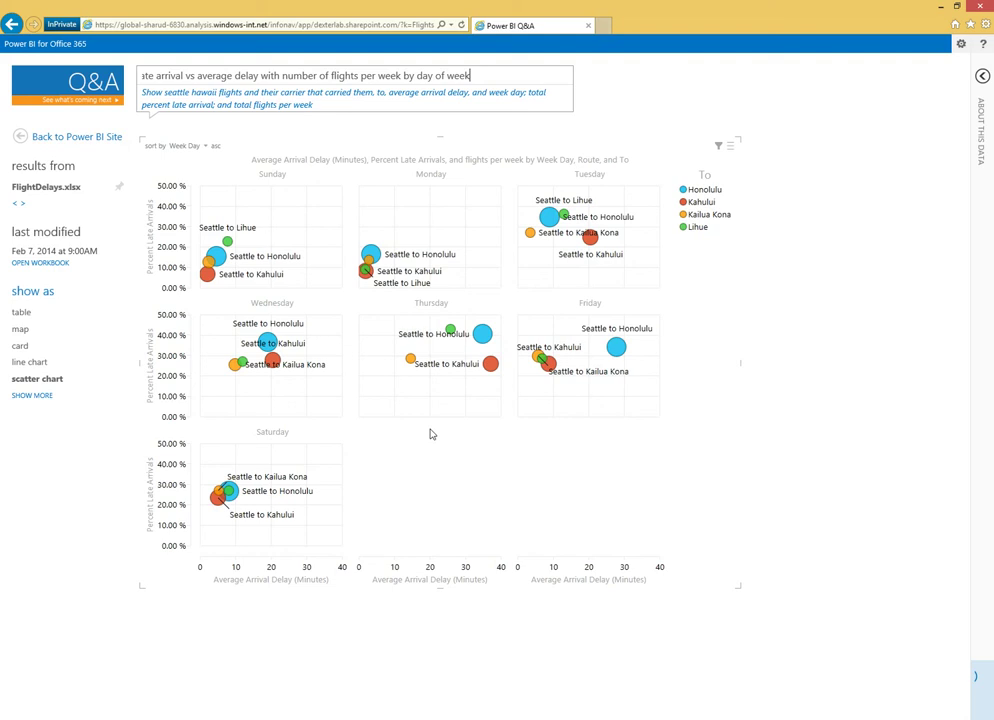
- Copy the day-of-week question and paste it into a new featured question
triple_click(445, 78)
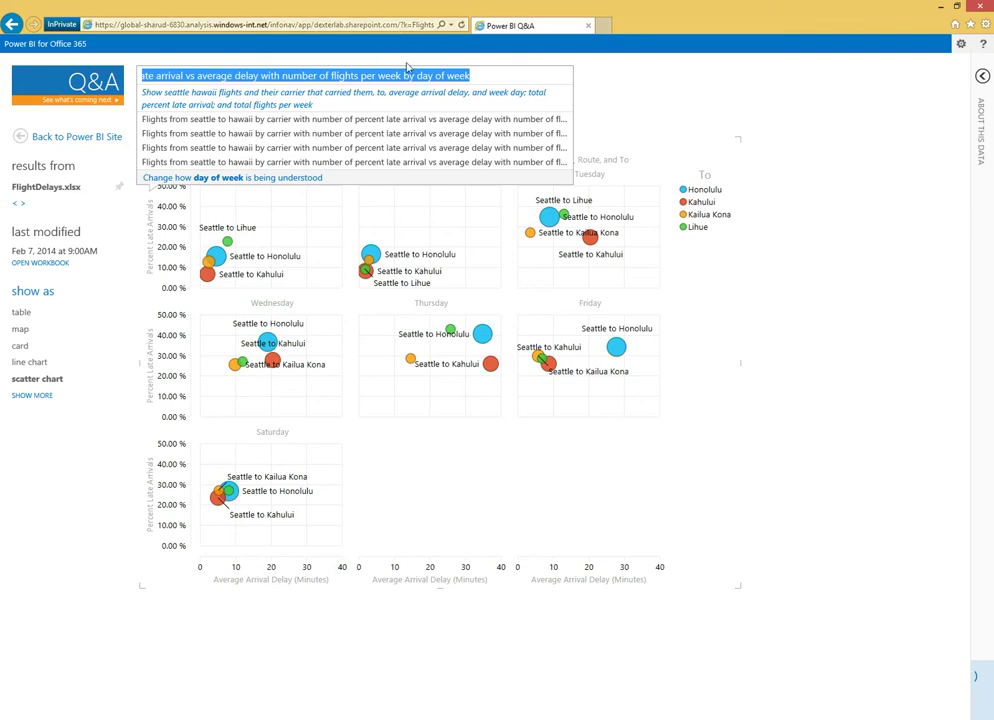
left_click(980, 100)
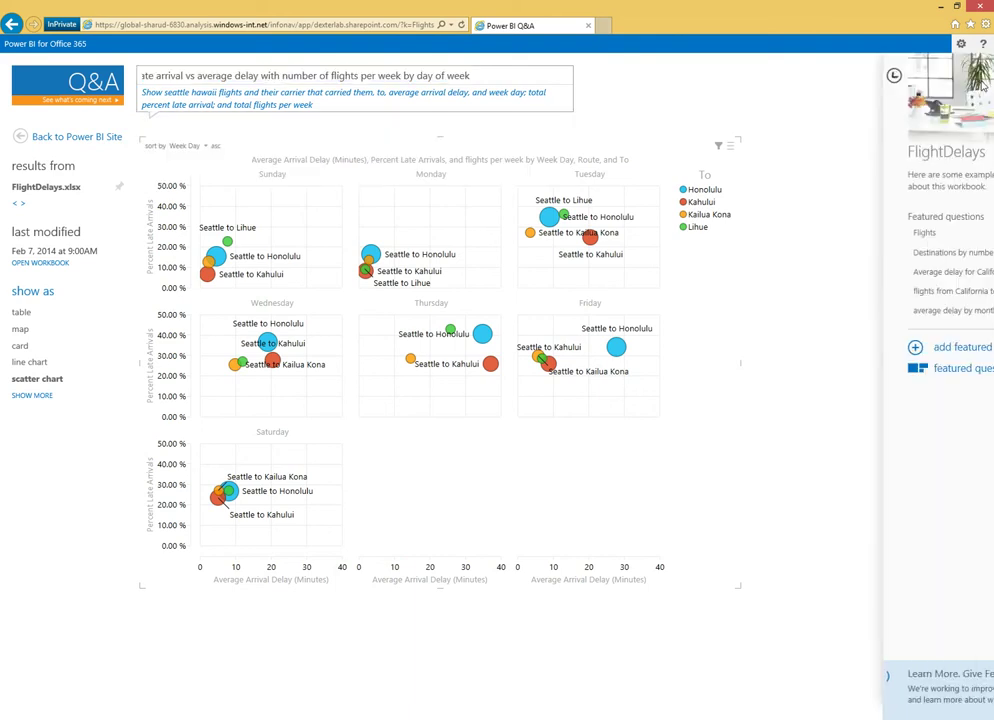
left_click(866, 348)
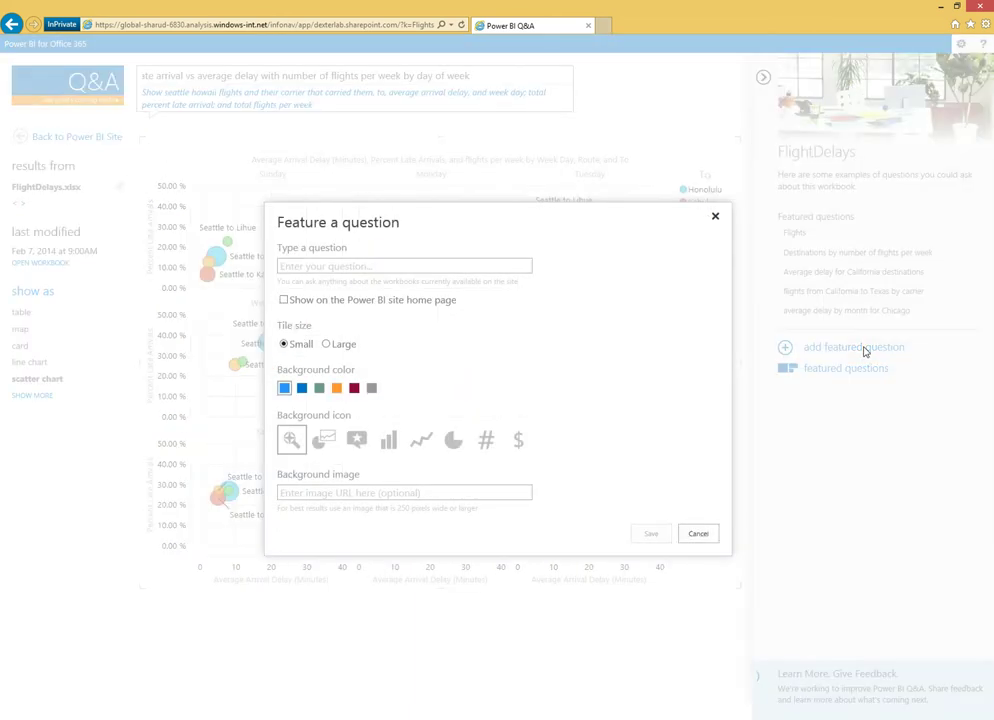
left_click(409, 266)
key("ctrl+v")
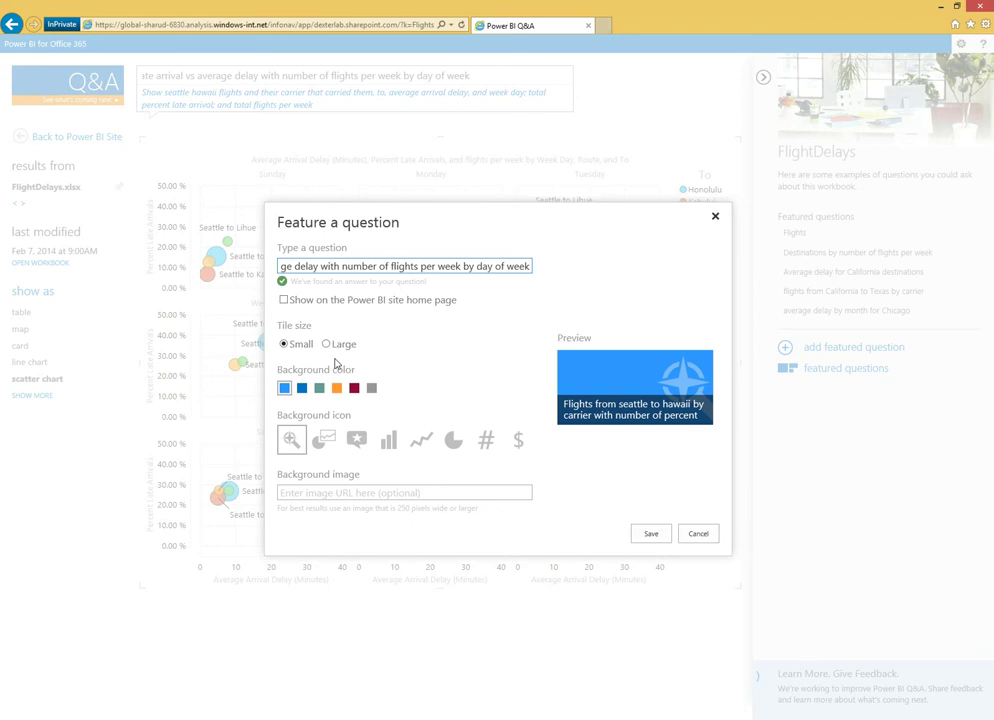
- Style the tile Large, dark blue, with a line-chart icon and the hawaii.jpg background URL
left_click(304, 390)
left_click(326, 344)
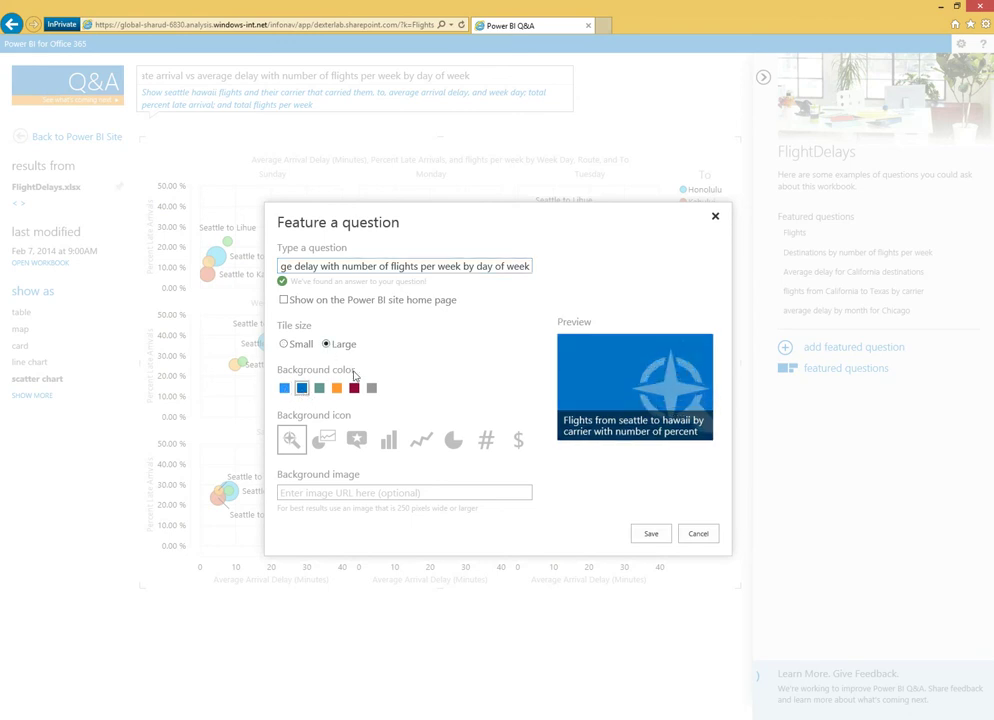
left_click(419, 450)
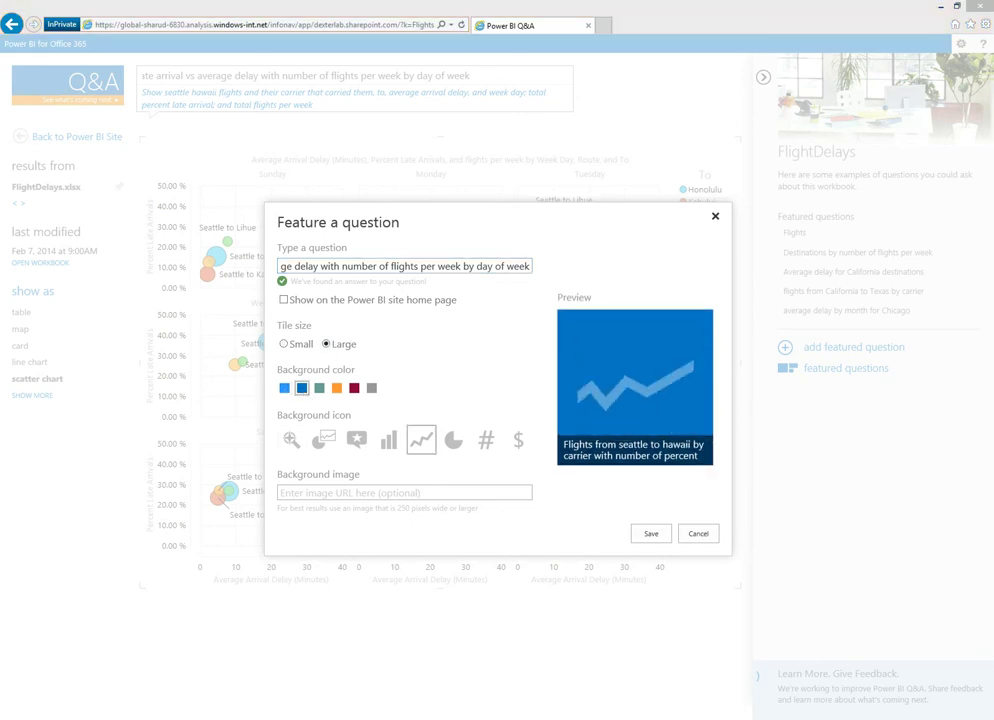
left_click(406, 493)
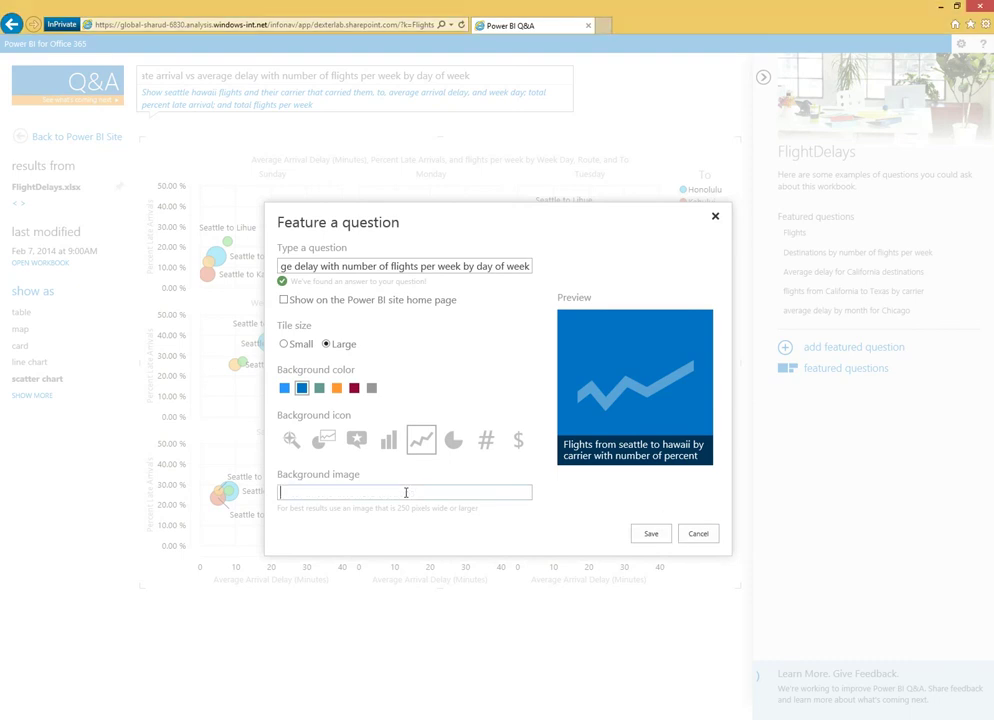
key("ctrl+v")
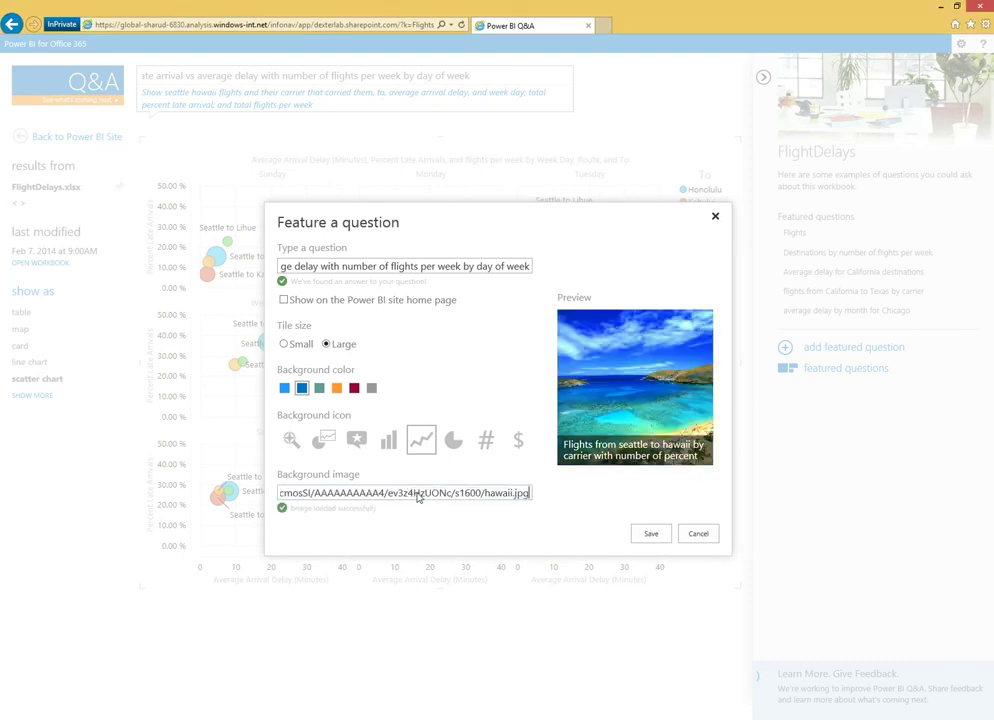
- Save the featured question, return to Q&A home, and reopen the new Hawaii tile
left_click(650, 535)
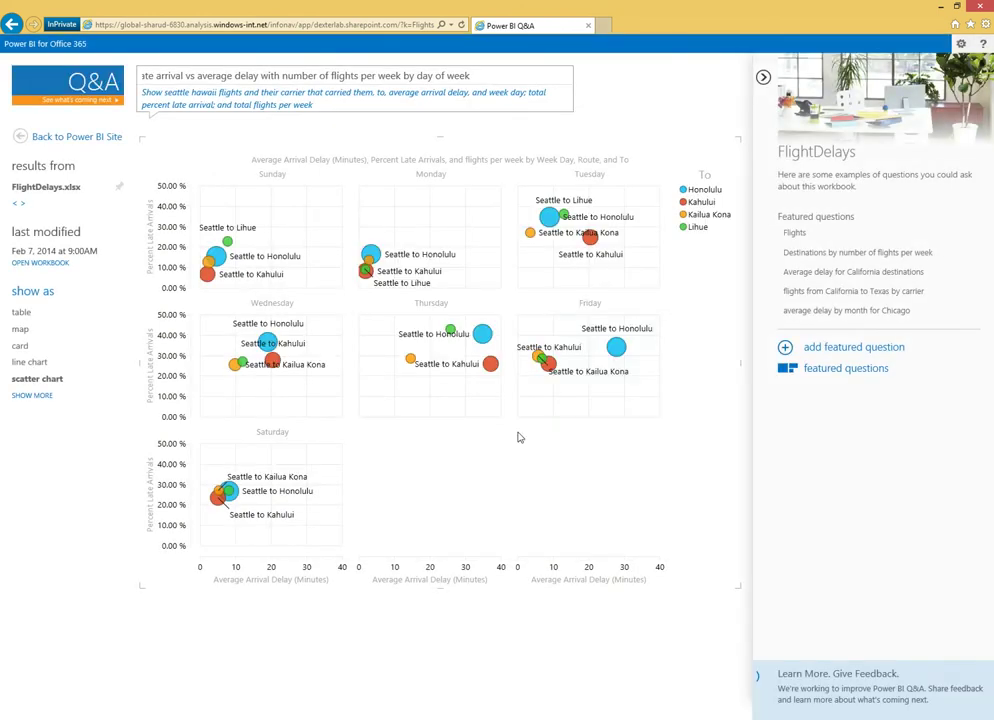
left_click(93, 90)
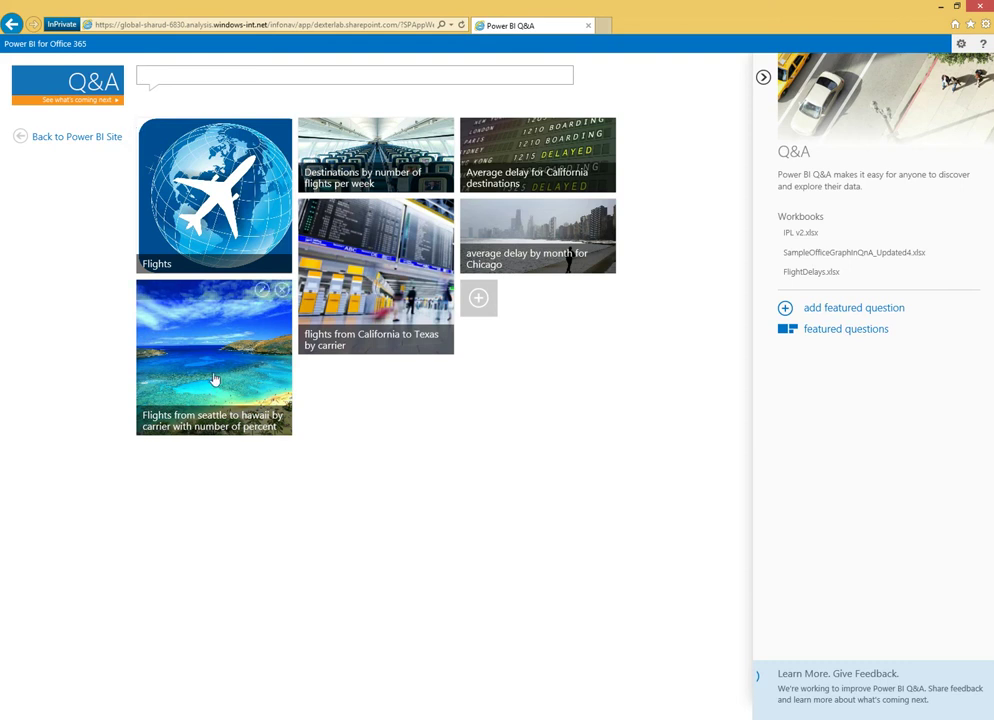
left_click(214, 378)
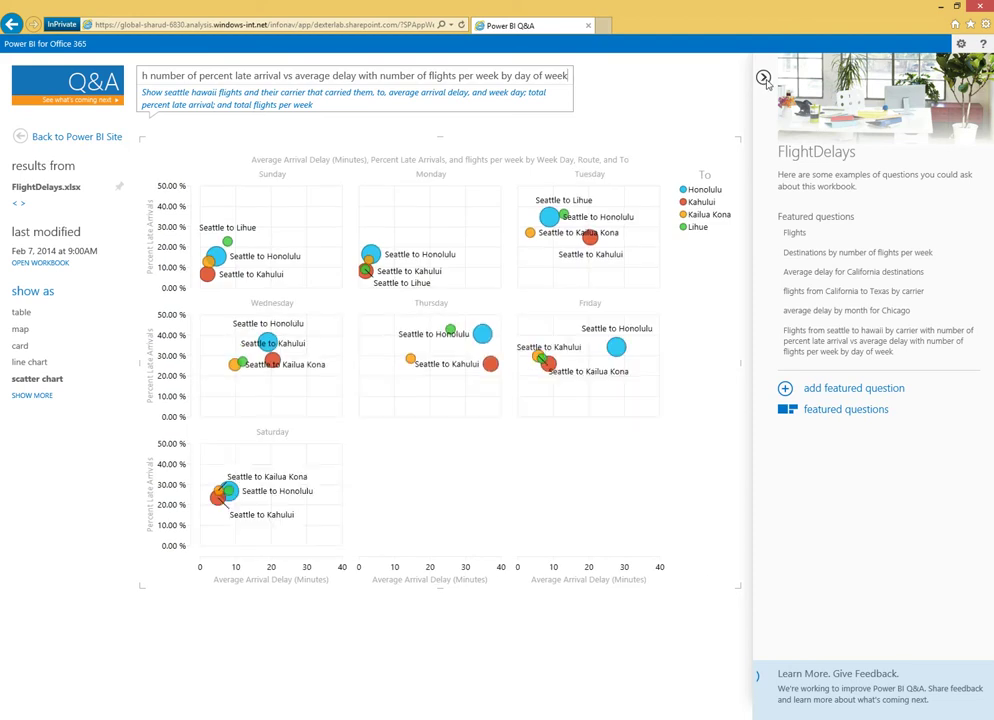
- Replace 'seattle' with 'denver' in the question, review the chart, then delete the whole question
left_click(763, 78)
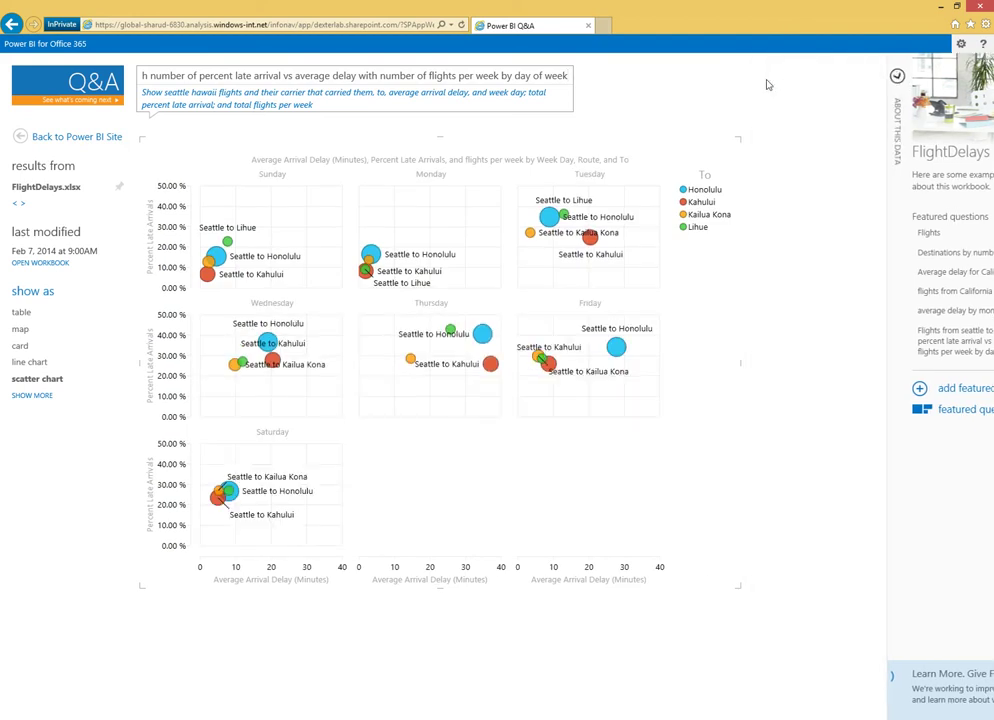
left_click(321, 77)
left_click_drag(450, 77, 108, 85)
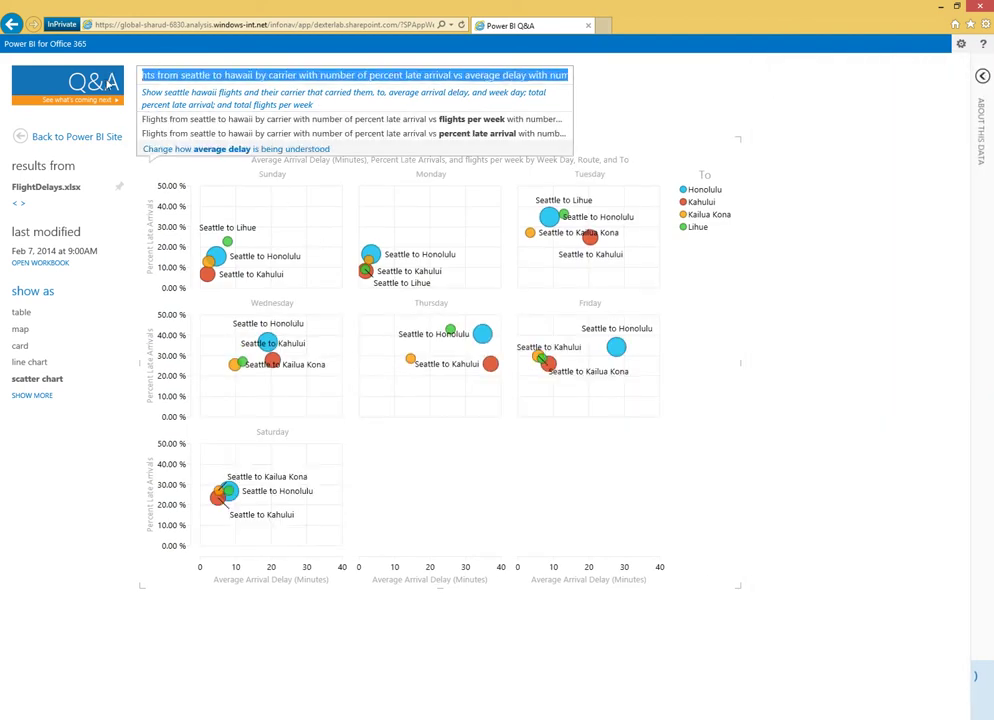
left_click(196, 76)
double_click(198, 76)
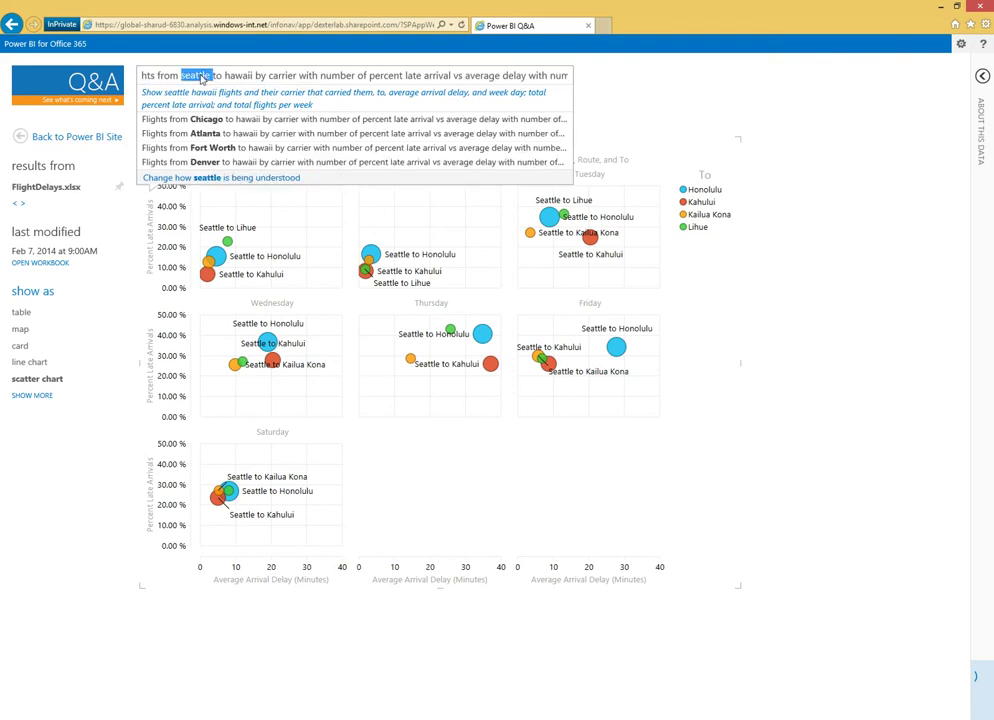
type("denver")
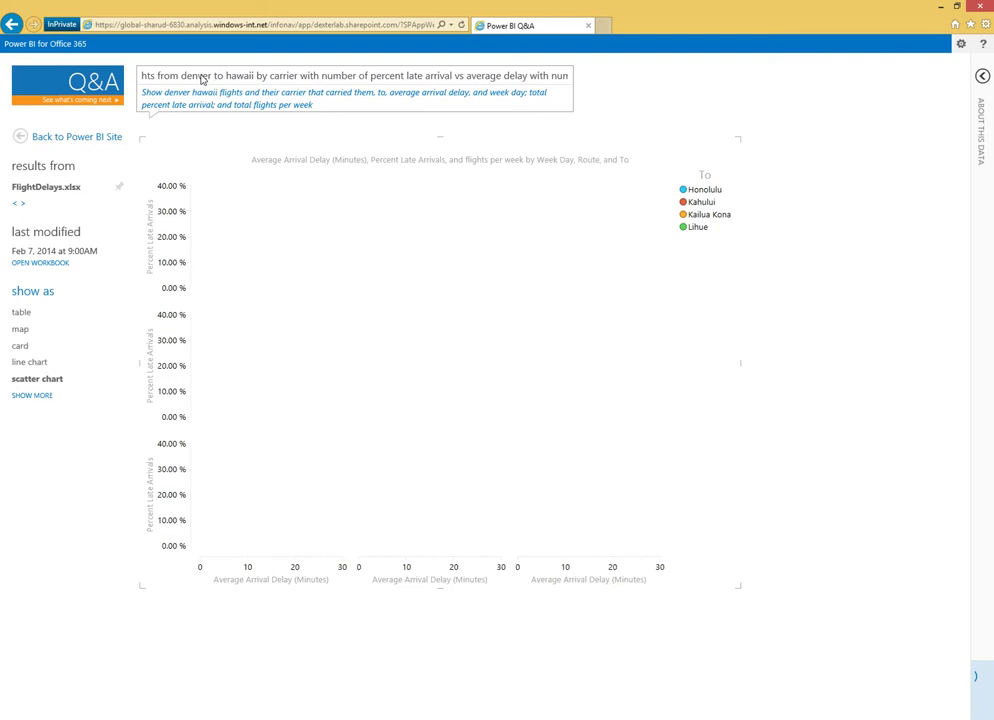
triple_click(266, 76)
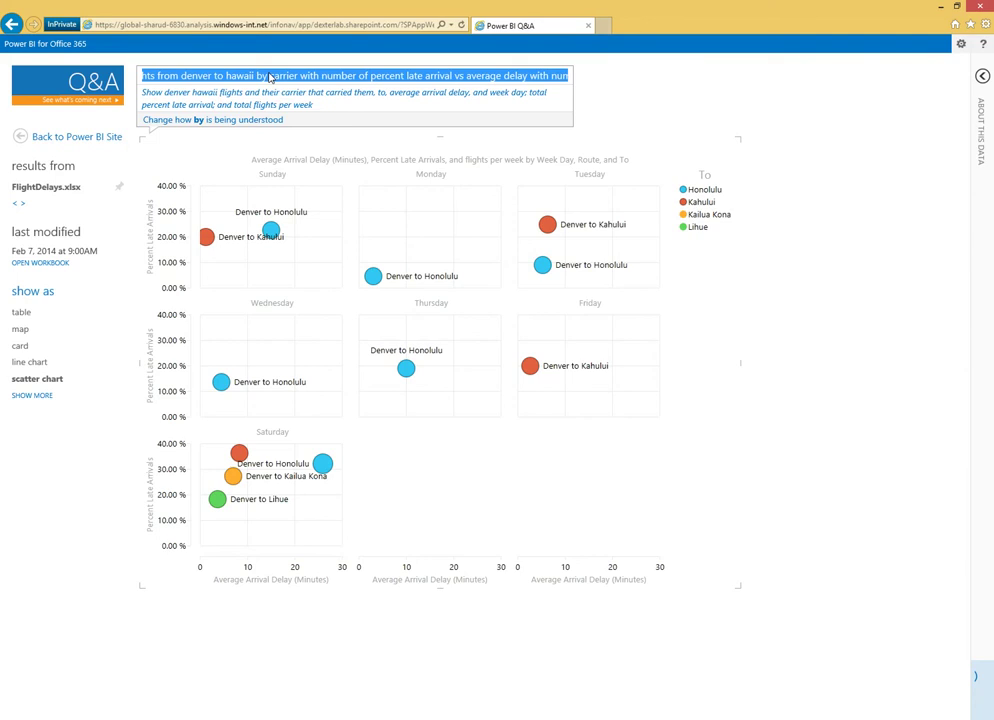
key("BackSpace")
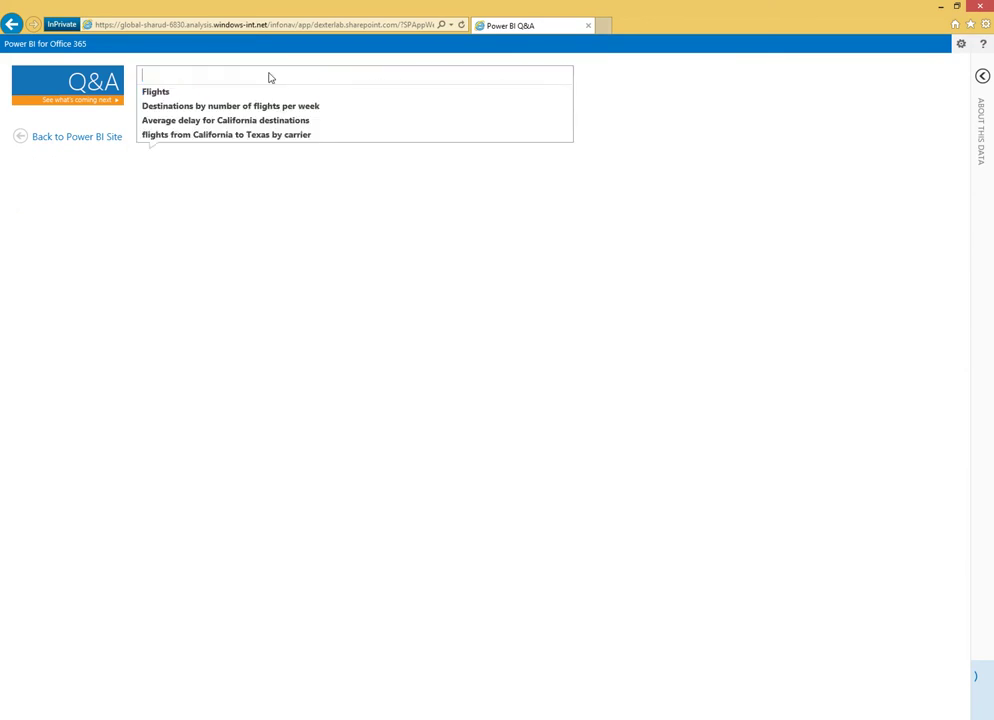